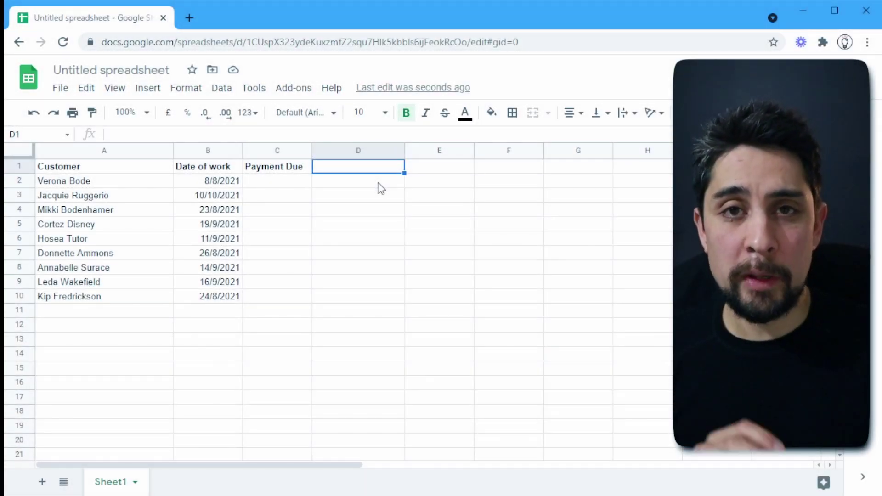
Enter =30+B2 in C2 so the first Payment Due shows 7/9/2021
left_click(202, 182)
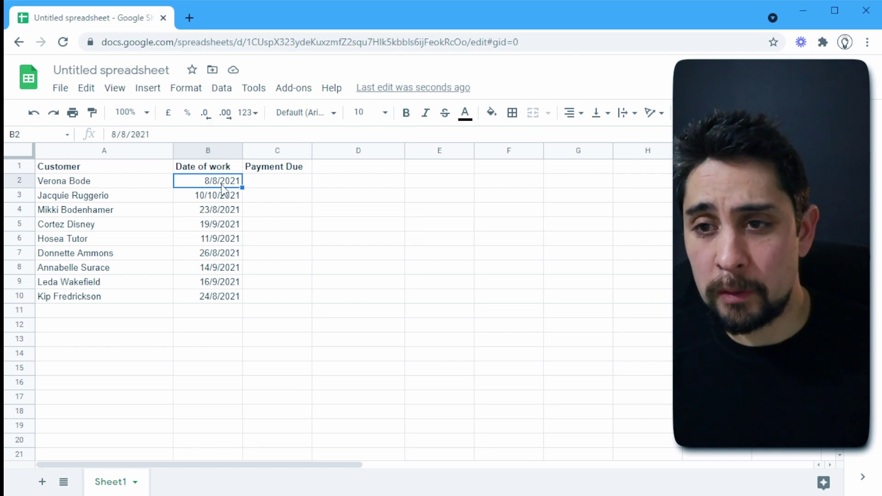
left_click(257, 180)
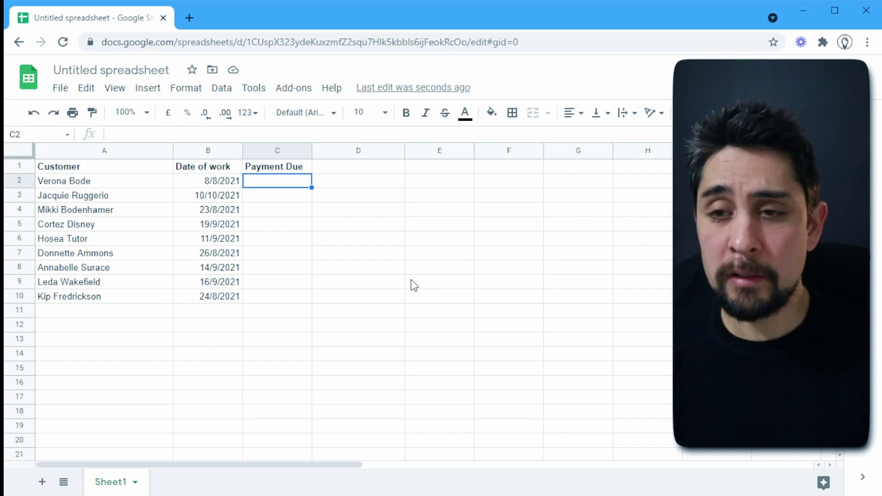
type("=")
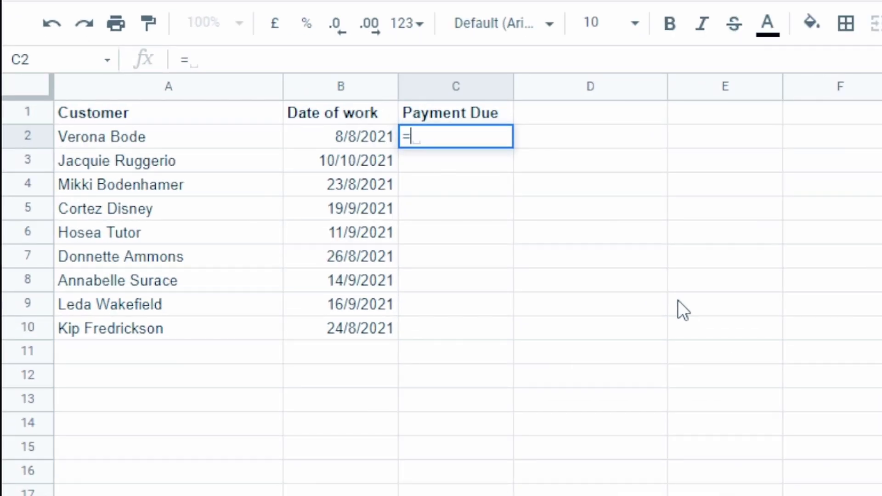
type("30+")
key("Left")
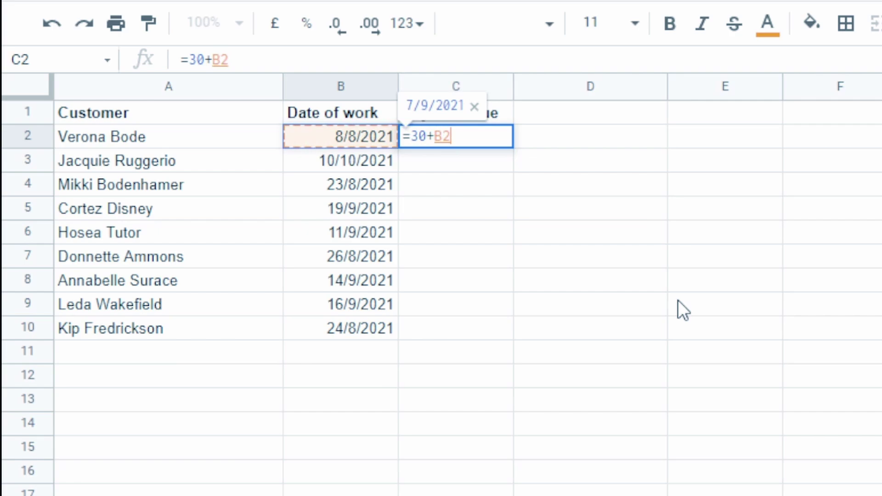
key("Return")
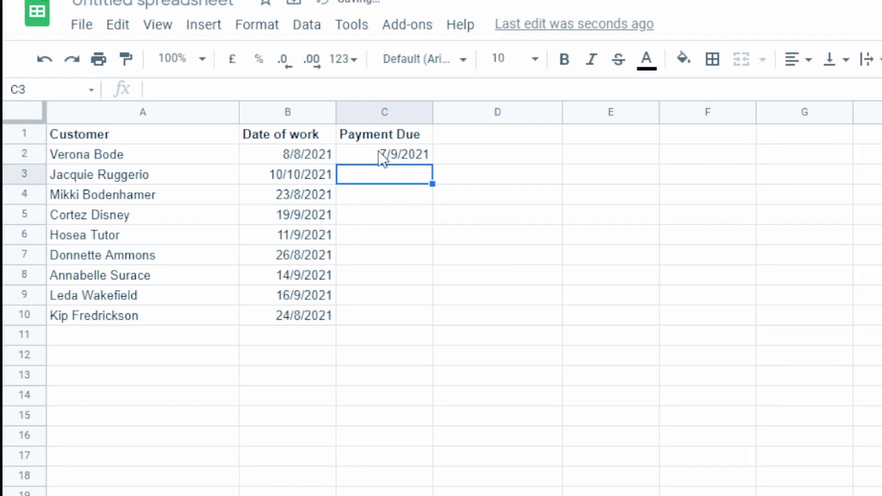
Fill the formula down to C10, then clear C3:C10 so only C2 keeps it
left_click(456, 141)
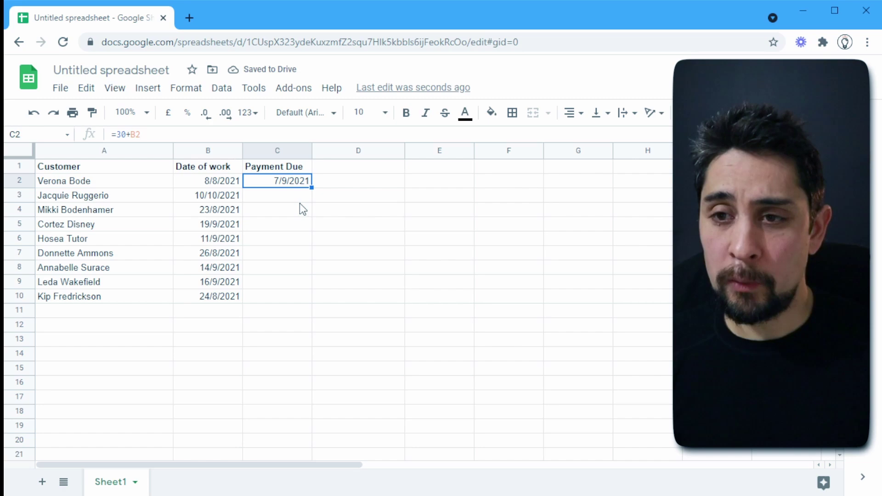
left_click_drag(312, 188, 310, 303)
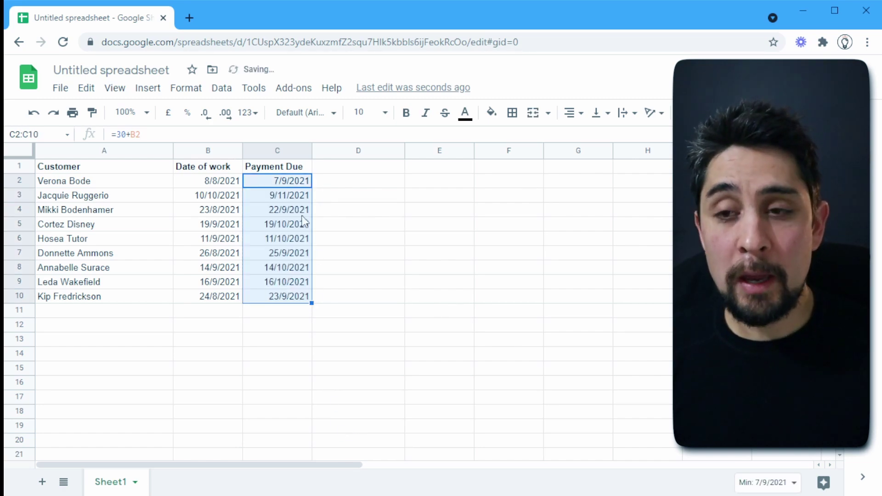
left_click_drag(284, 195, 288, 296)
key("Delete")
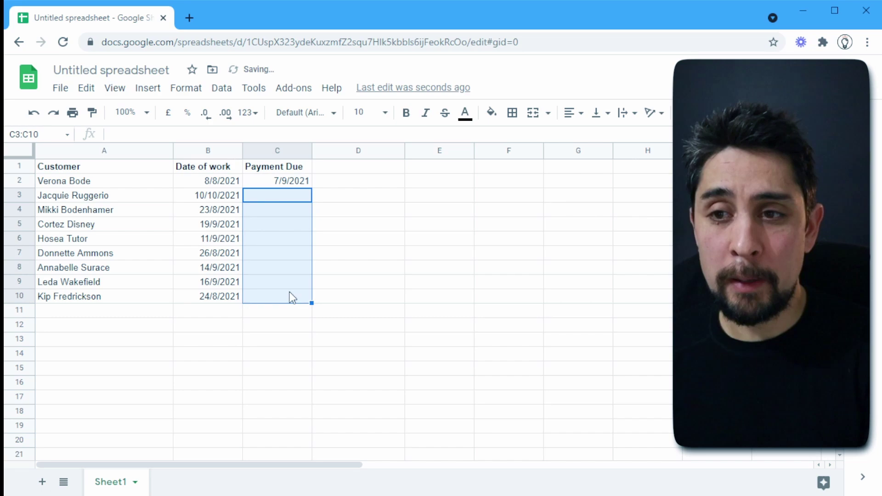
left_click(286, 181)
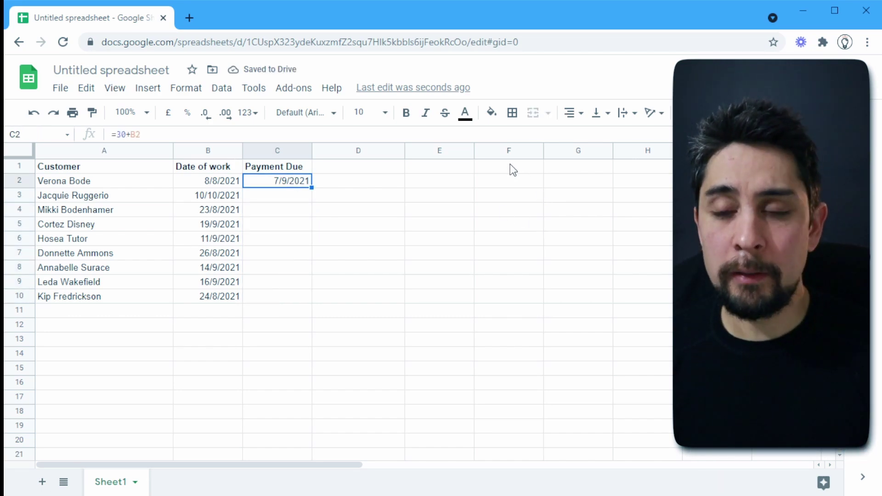
Rewrite C2 as =ARRAYFORMULA(IF(B2:B="",,30+B2:B)) to cover the whole column
key("F2")
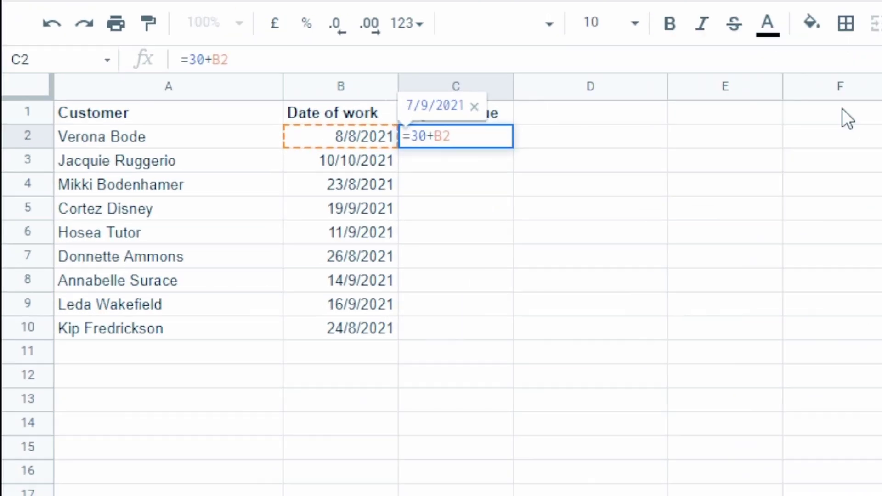
type("arrayfo")
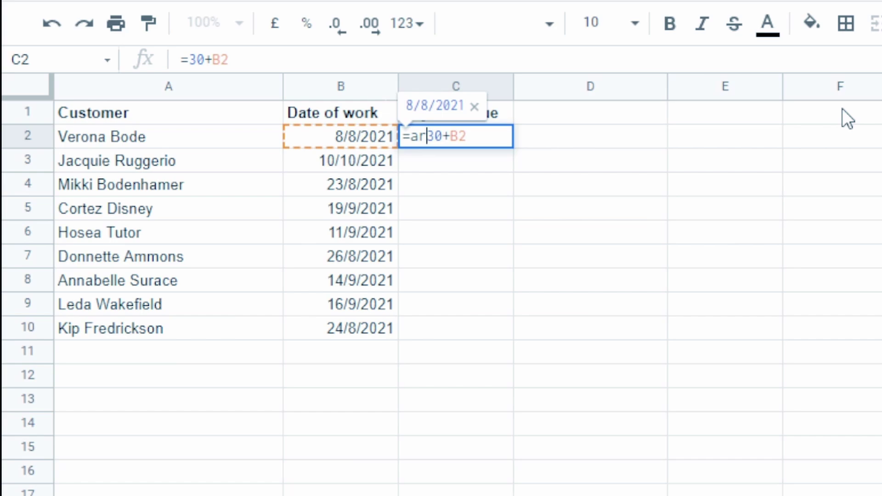
type("mrula(")
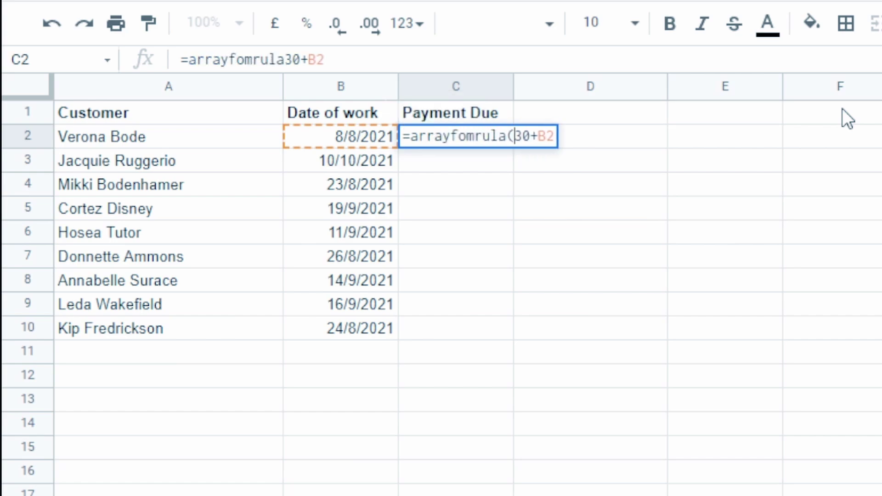
type("if(B2:B")
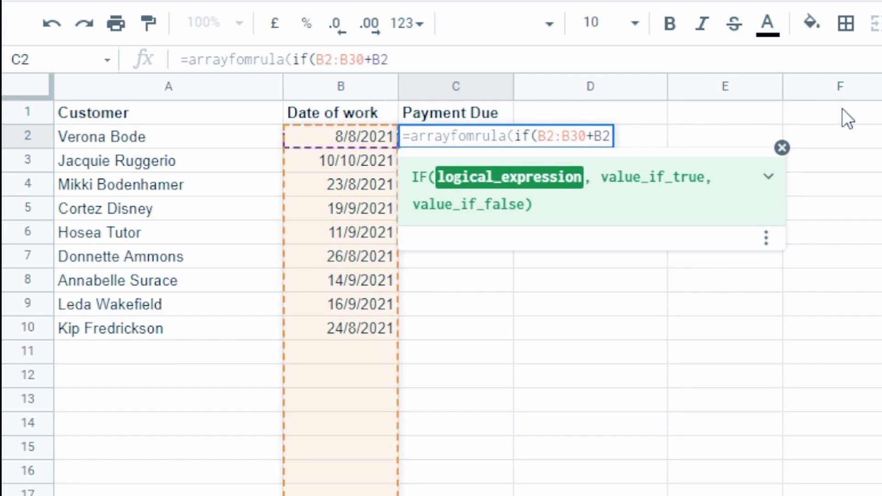
type("=\"\"")
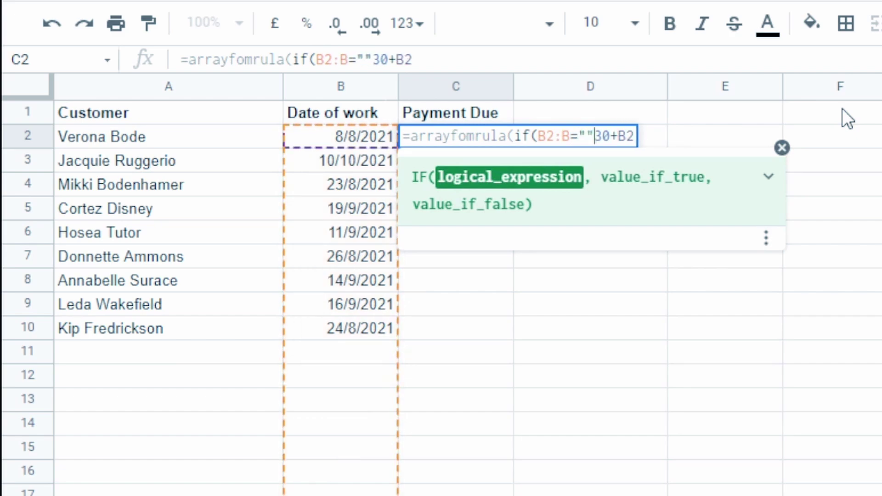
type(",,")
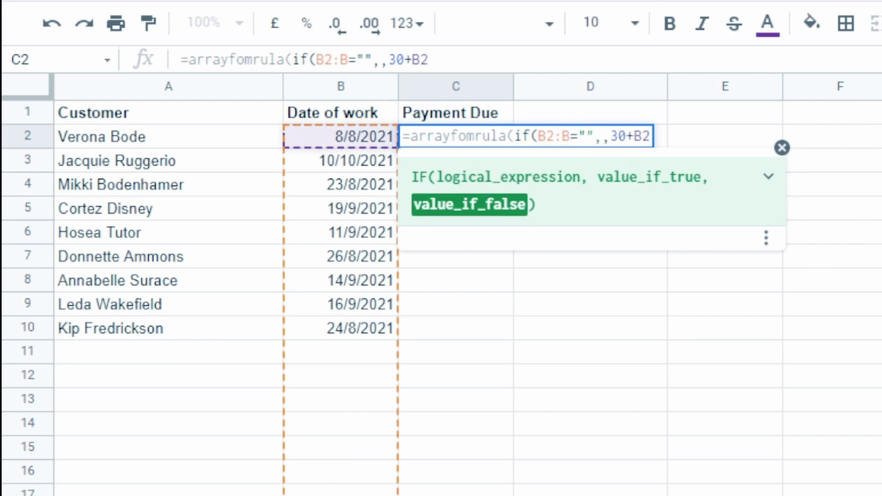
type(":B")
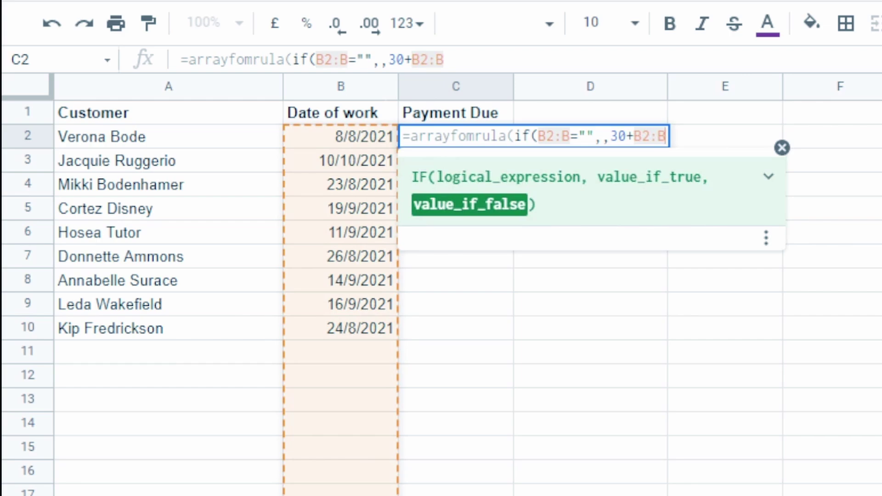
type(")")
key("Return")
Correct the misspelled 'fomrula' to ARRAYFORMULA in C2 and re-enter the formula
left_click(456, 136)
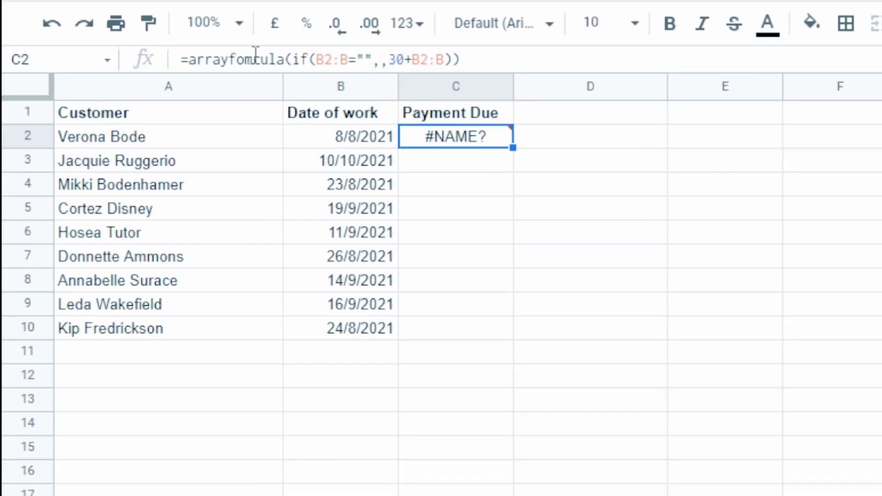
left_click(239, 59)
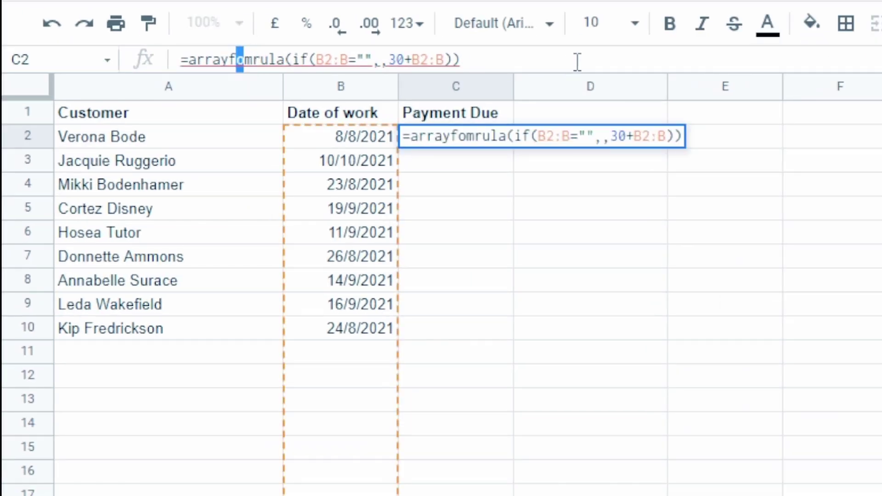
key("BackSpace")
key("Right")
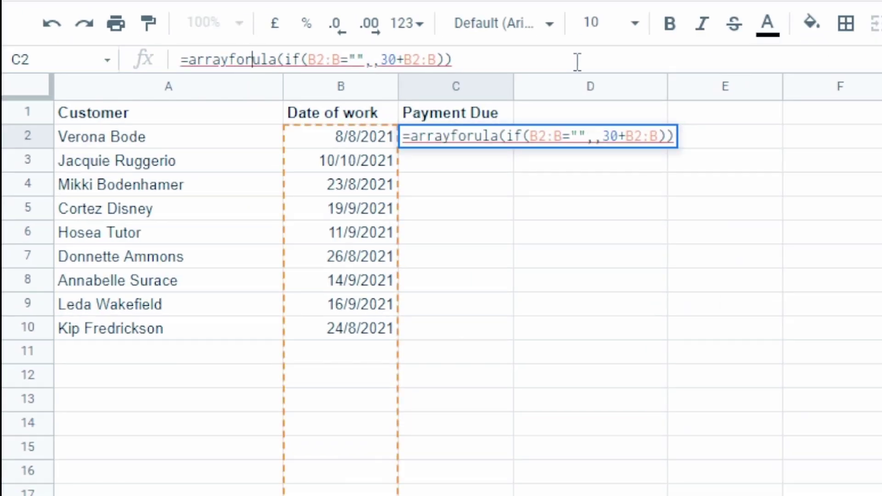
type("m")
key("Tab")
key("Return")
key("Up")
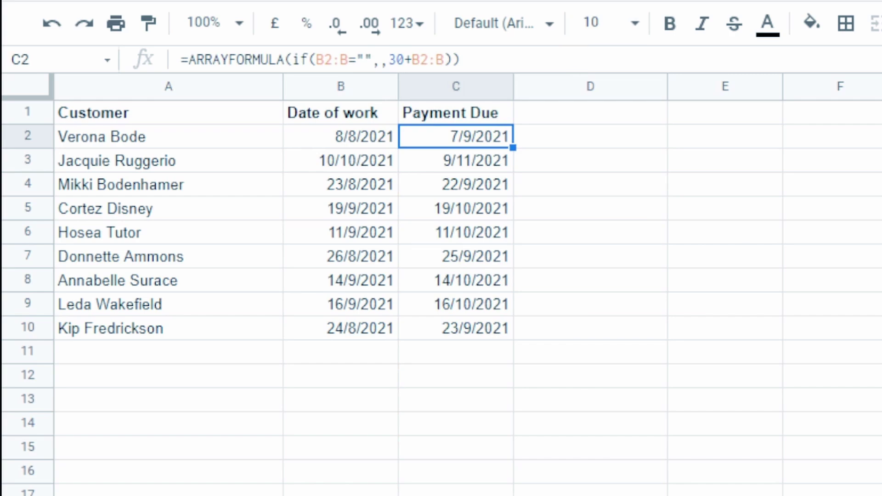
Enter a new customer's name in A11, the first empty row below the table
key("Left")
key("Left")
key("ctrl+Down")
key("ctrl+Down")
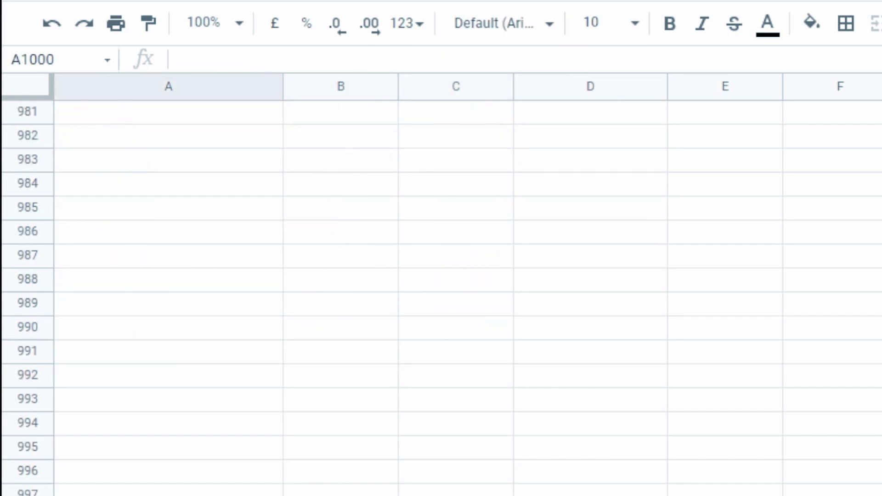
key("ctrl+Up")
key("Down")
key("Down")
key("Down")
key("Down")
key("Down")
key("Down")
key("Down")
key("Down")
key("Down")
key("Down")
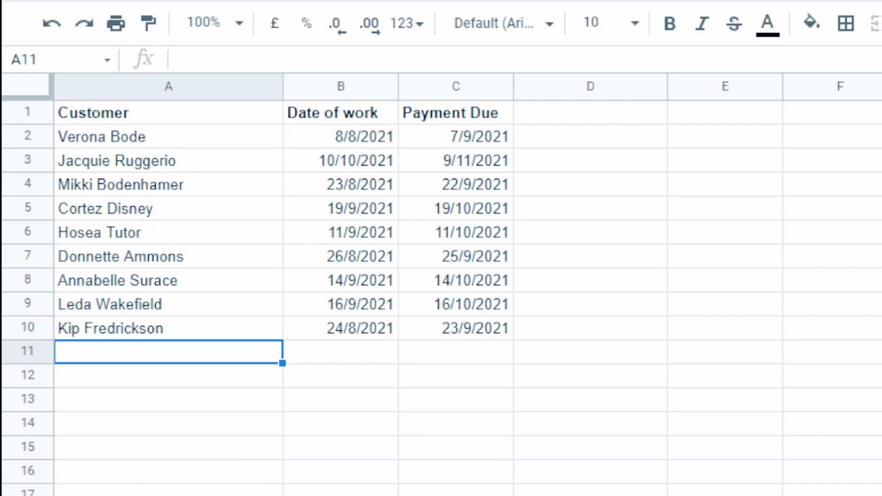
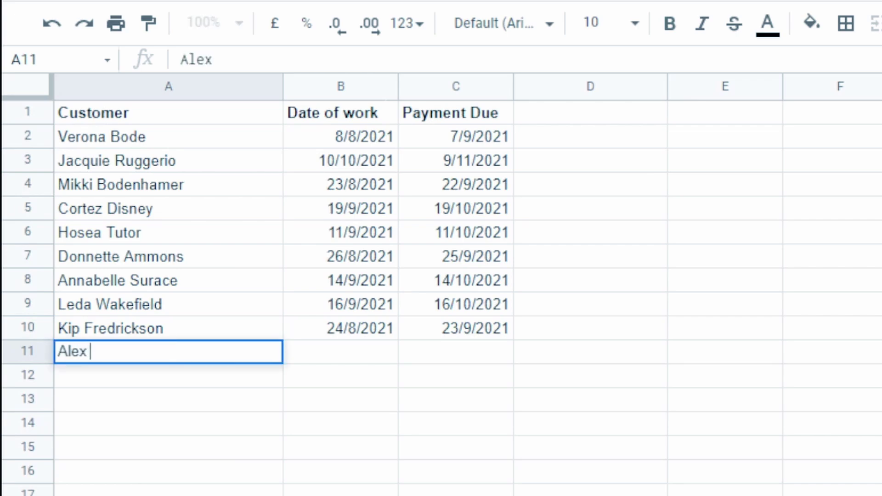
key("Tab")
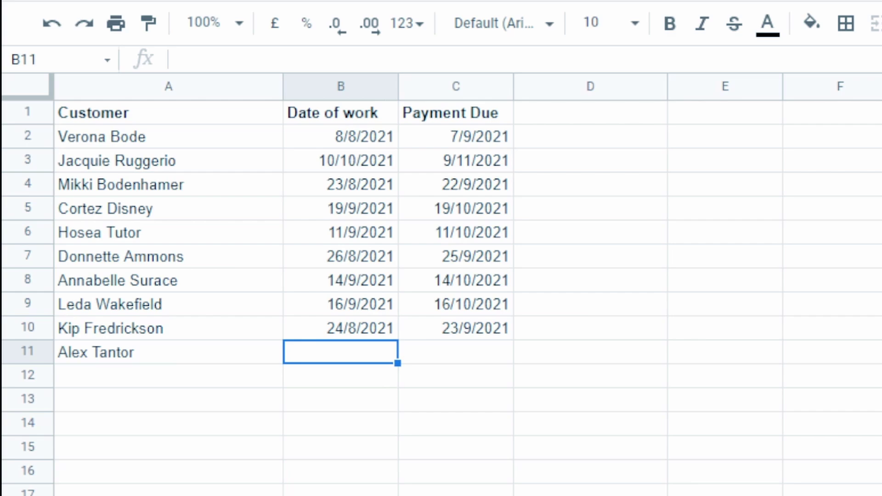
Enter 15/10/2021 as row 11's Date of work, producing Payment Due 44514
type("15")
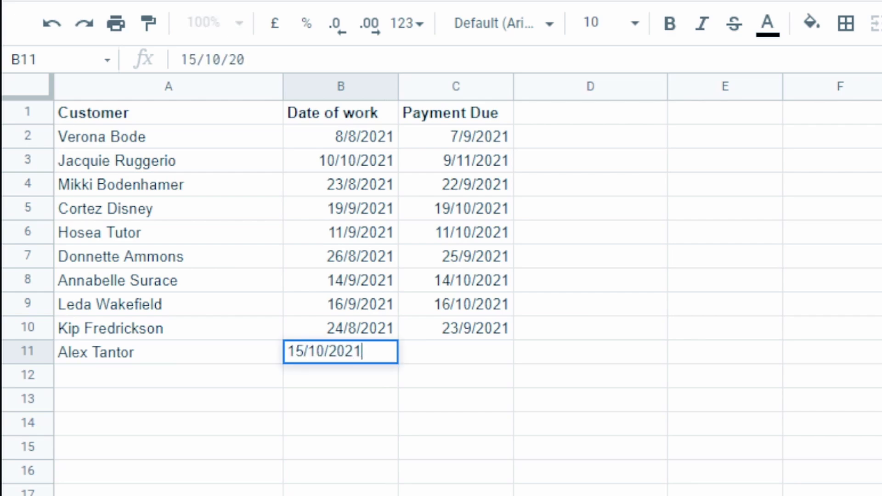
type("/10/2021")
key("Return")
key("Up")
key("Right")
key("Right")
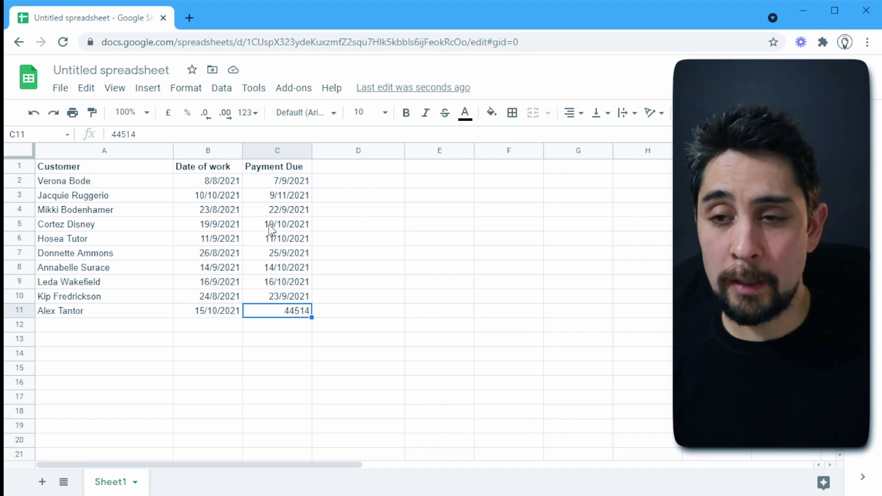
Paint C2's date formatting onto columns B and C so C11 shows 14/11/2021
left_click(282, 182)
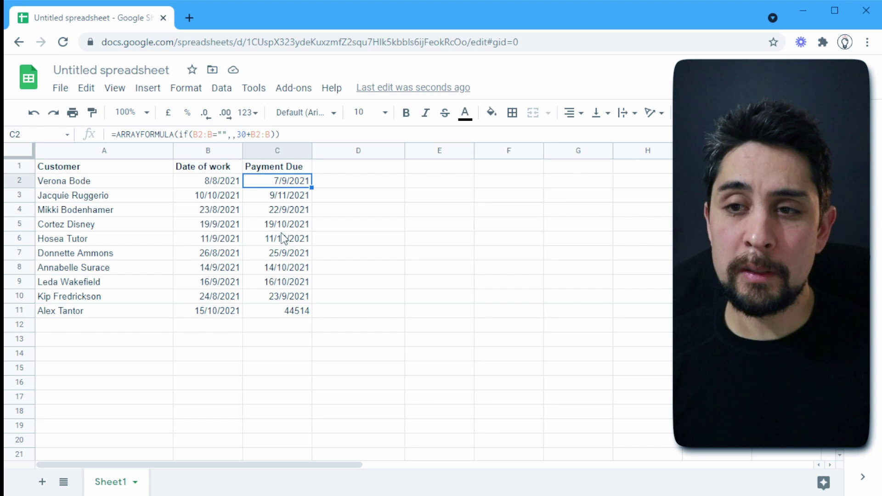
left_click(93, 113)
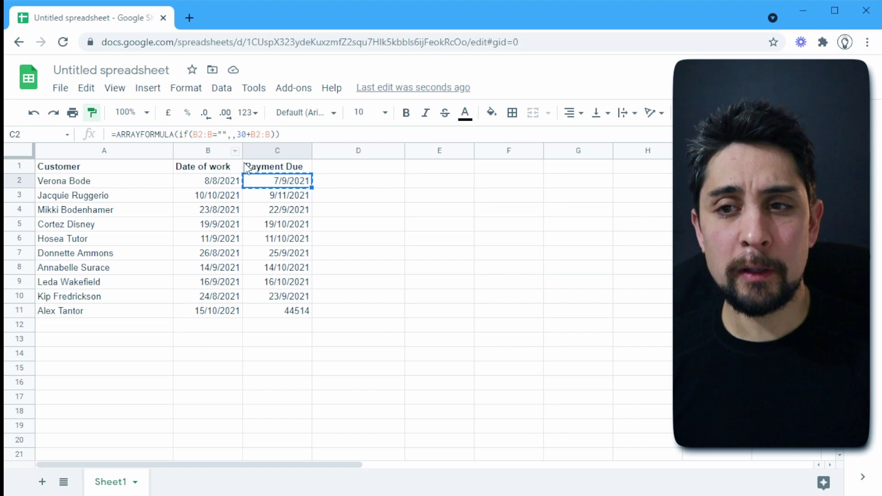
left_click_drag(205, 151, 281, 147)
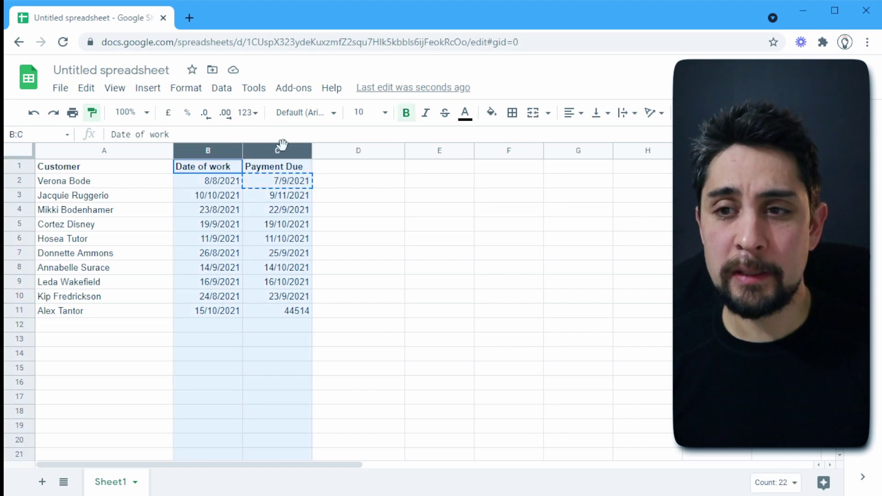
left_click(271, 323)
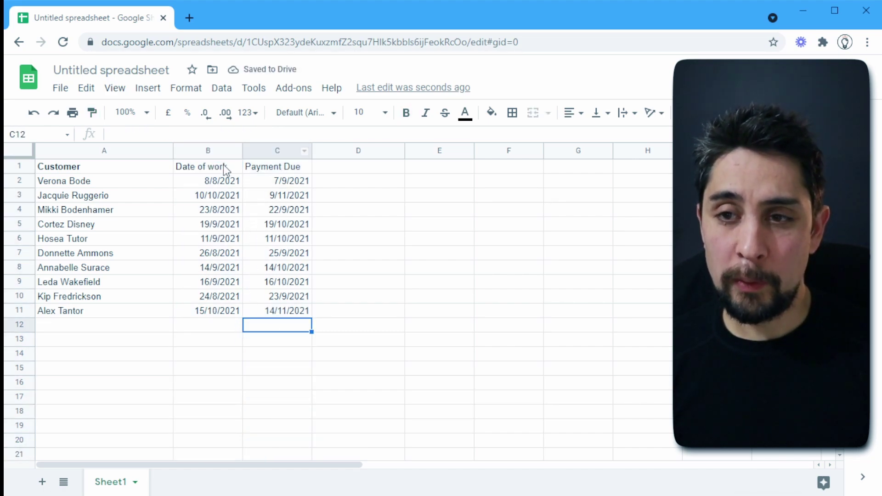
Make the Date of work and Payment Due headers in B1:C1 bold again
left_click_drag(223, 165, 304, 169)
key("ctrl+b")
left_click(275, 239)
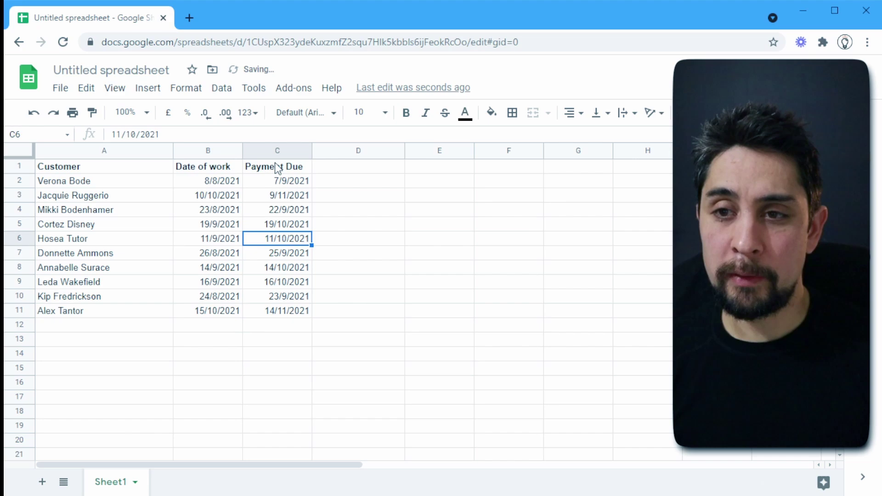
left_click(280, 311)
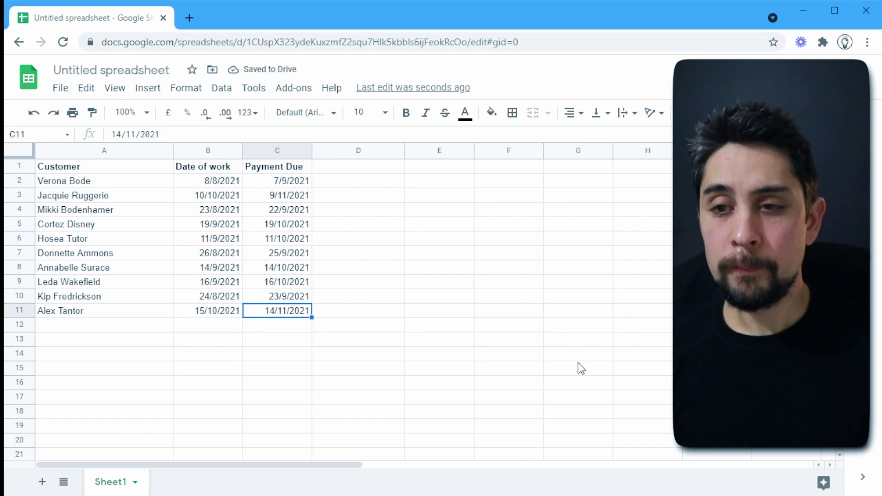
left_click(219, 324)
type("15/")
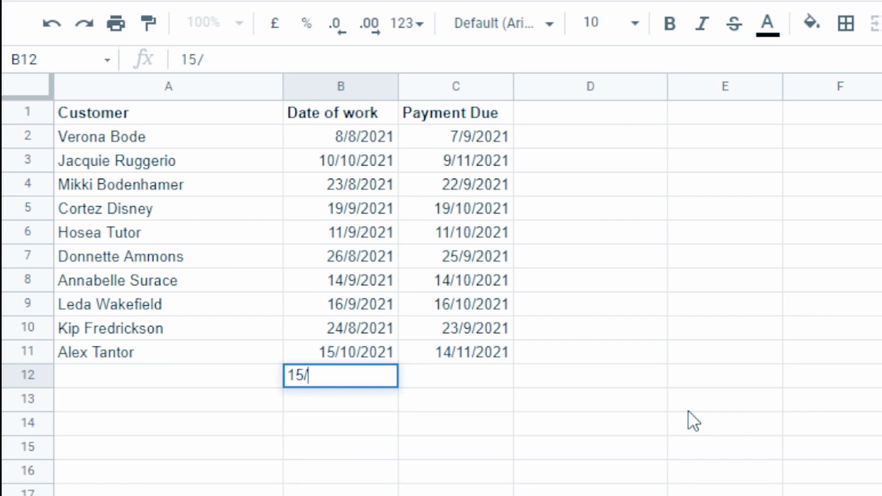
key("BackSpace")
key("BackSpace")
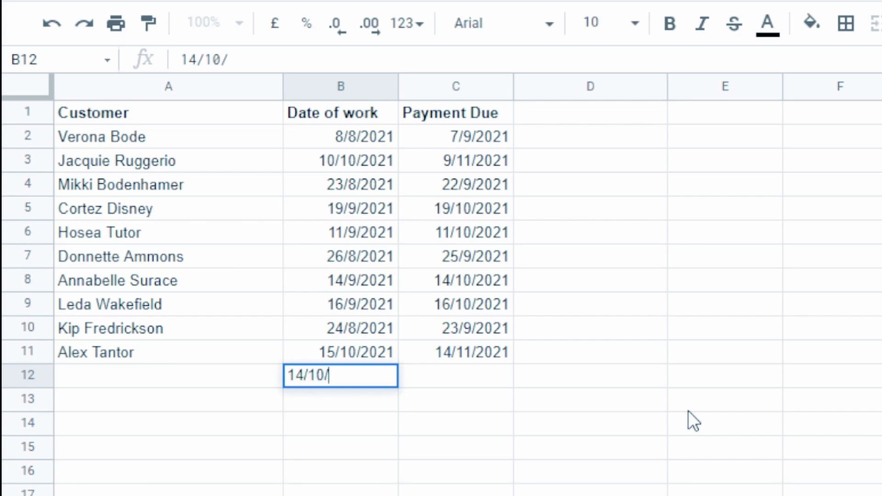
type("4/10/2021")
key("Return")
key("Up")
key("Right")
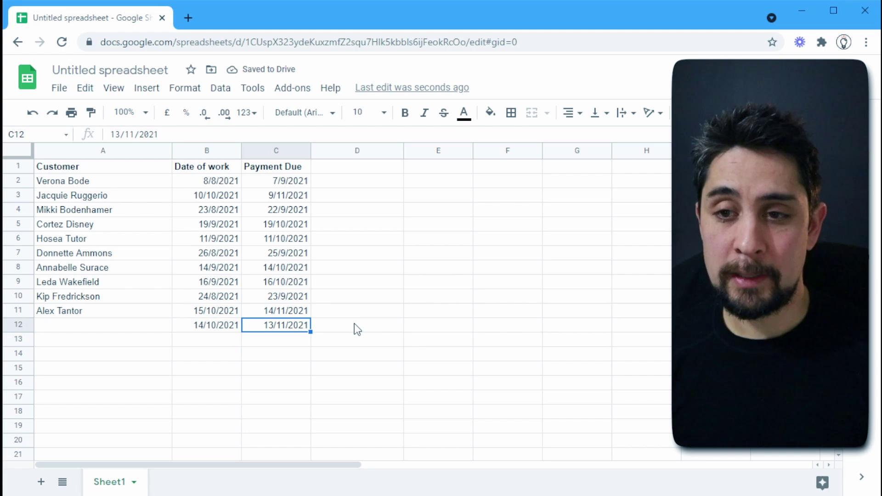
key("shift+Left")
key("Delete")
key("Up")
left_click(356, 180)
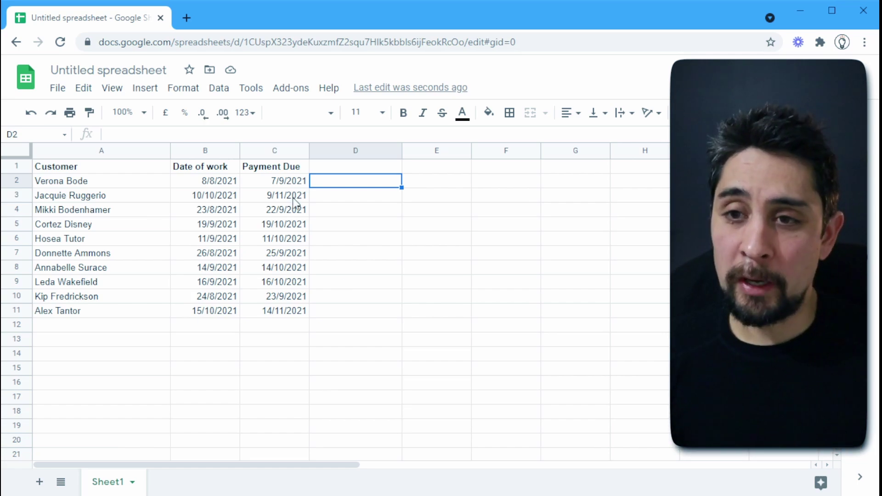
Apply custom number format d mmm yyyy to B2, replacing d/m/yyyy, so it reads 8 Aug 2021
left_click(208, 181)
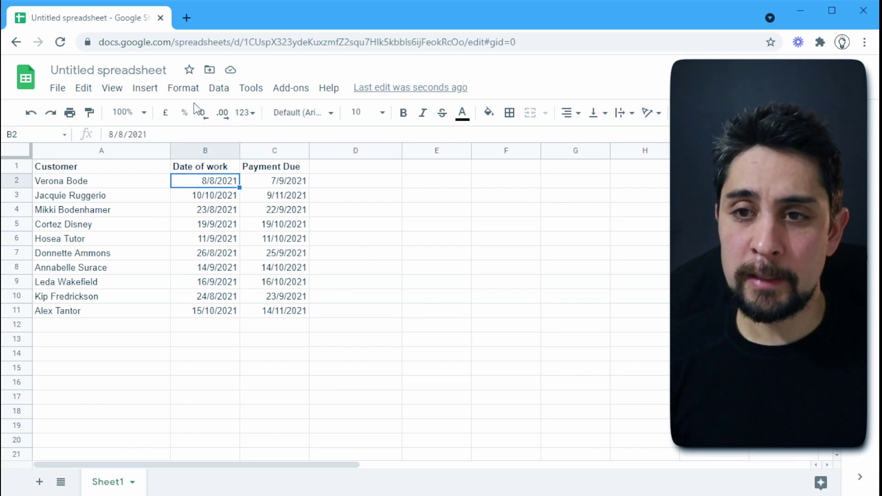
left_click(173, 90)
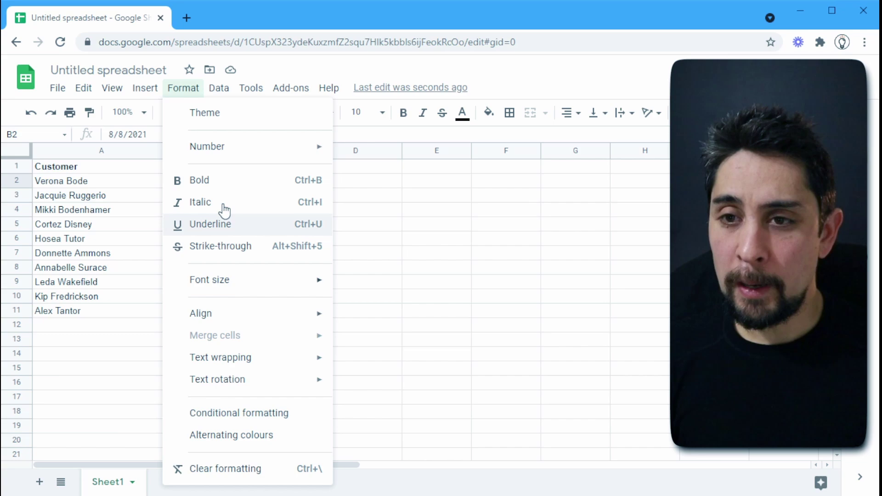
mouse_move(227, 152)
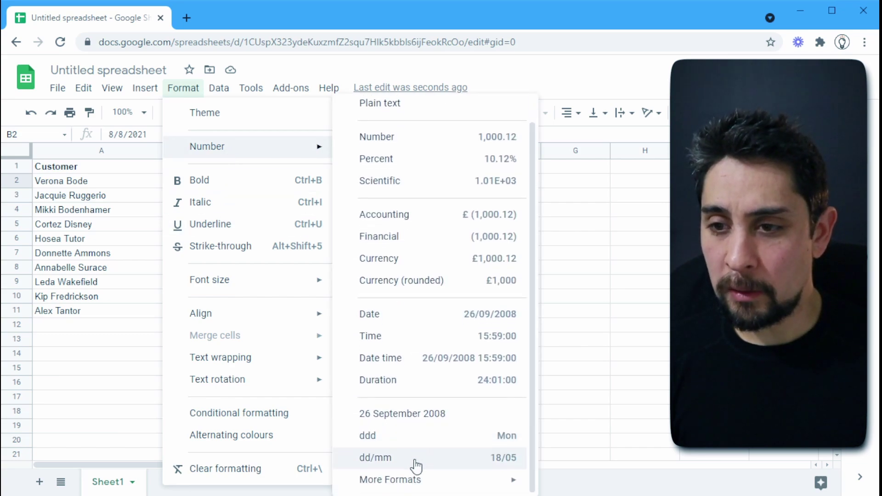
mouse_move(412, 484)
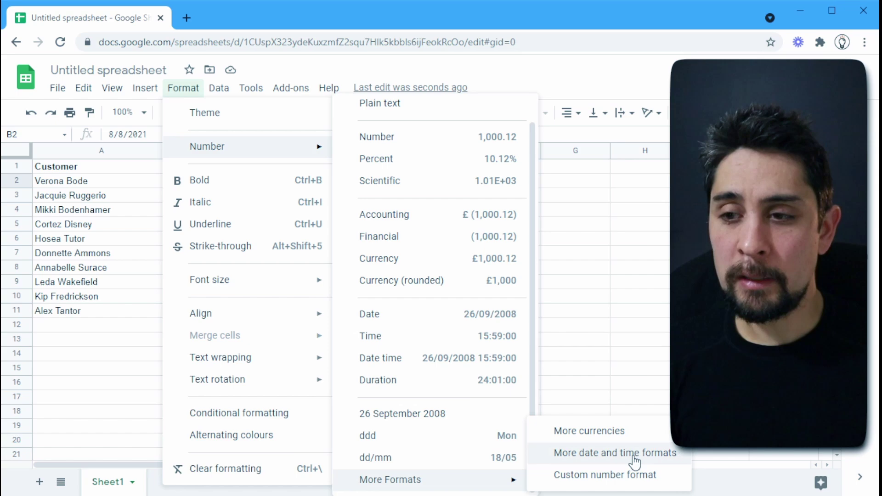
left_click(602, 478)
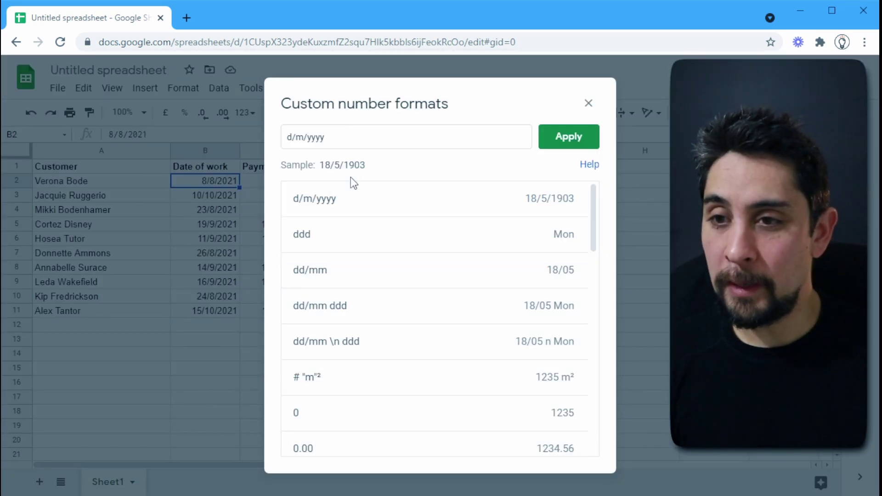
left_click(296, 138)
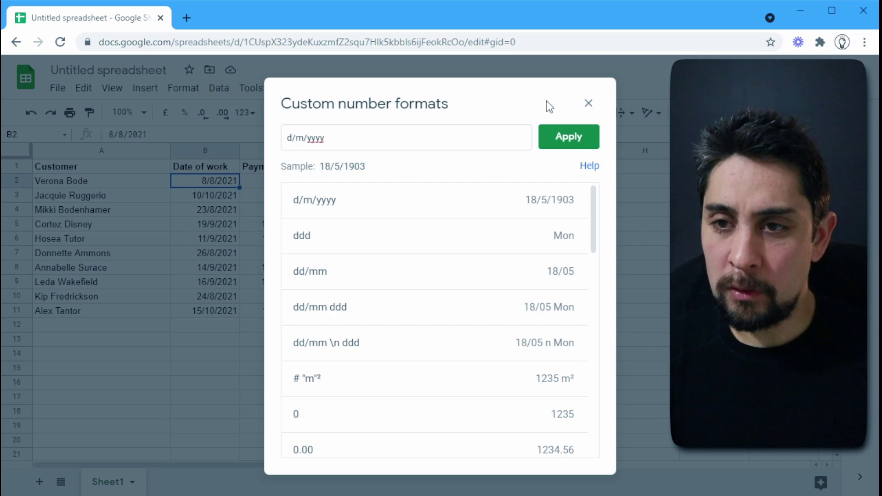
key("BackSpace")
key("Right")
key("Right")
key("BackSpace")
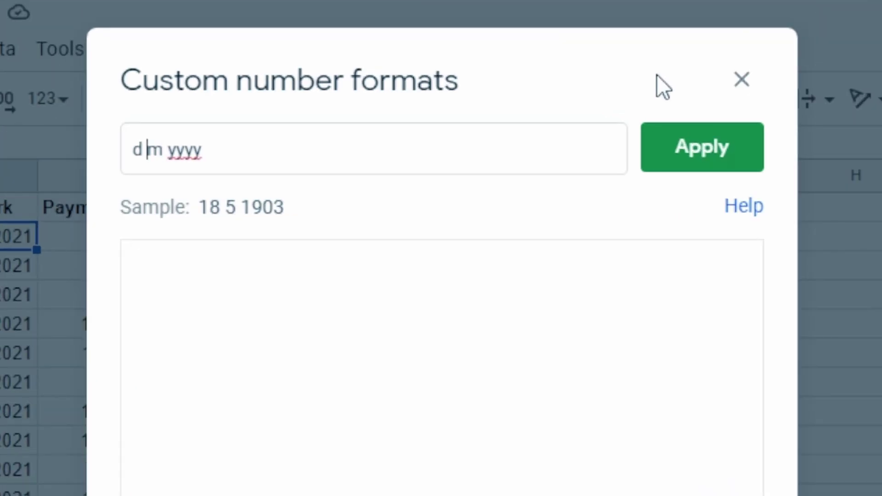
type("mm")
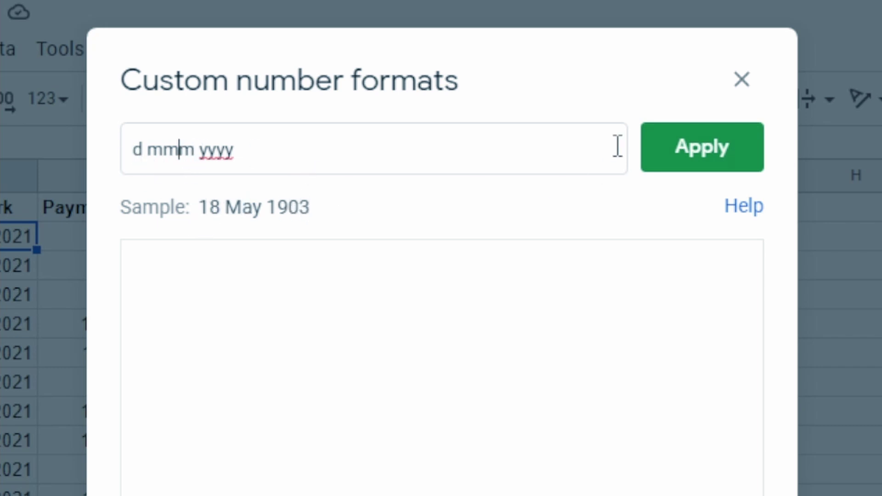
left_click(693, 145)
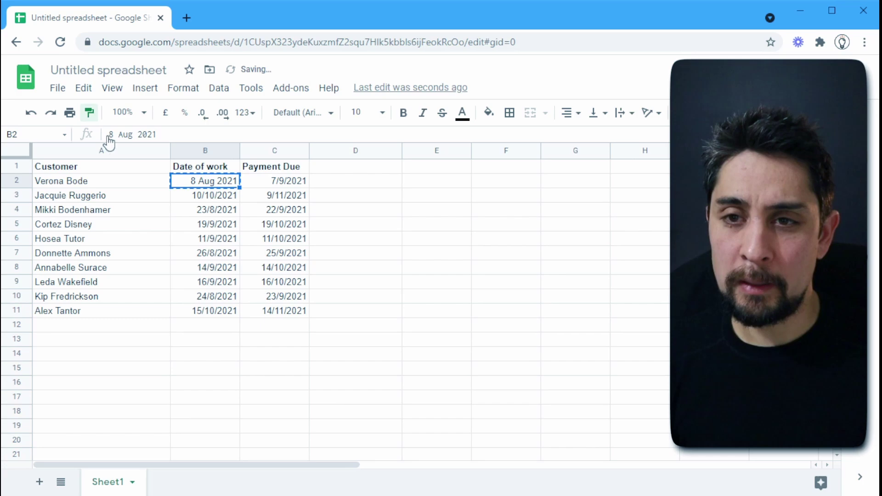
Paint the d mmm yyyy format onto columns B and C for all ten customer rows
left_click_drag(204, 152, 274, 152)
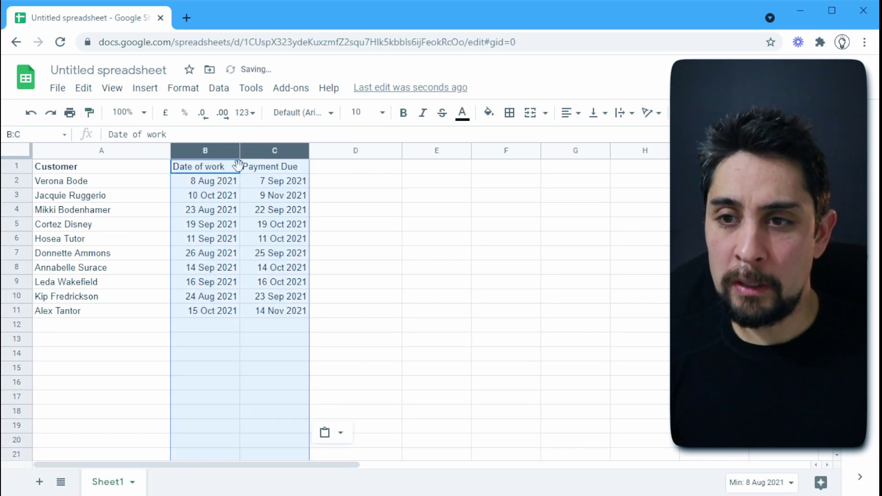
left_click(203, 167)
left_click(276, 166, "shift")
left_click(279, 209)
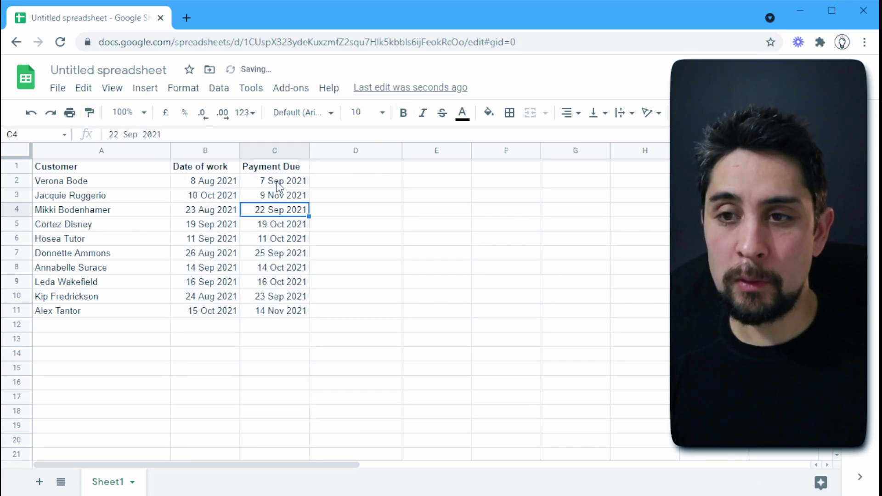
left_click(277, 181)
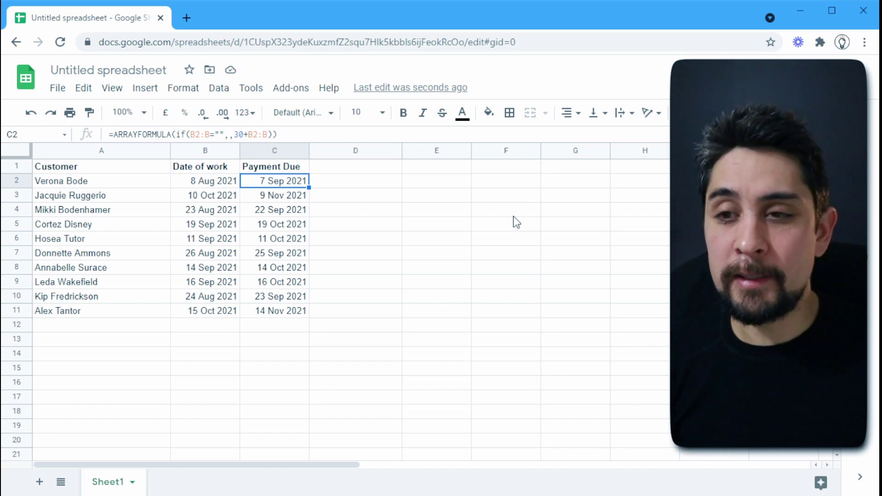
left_click(357, 179)
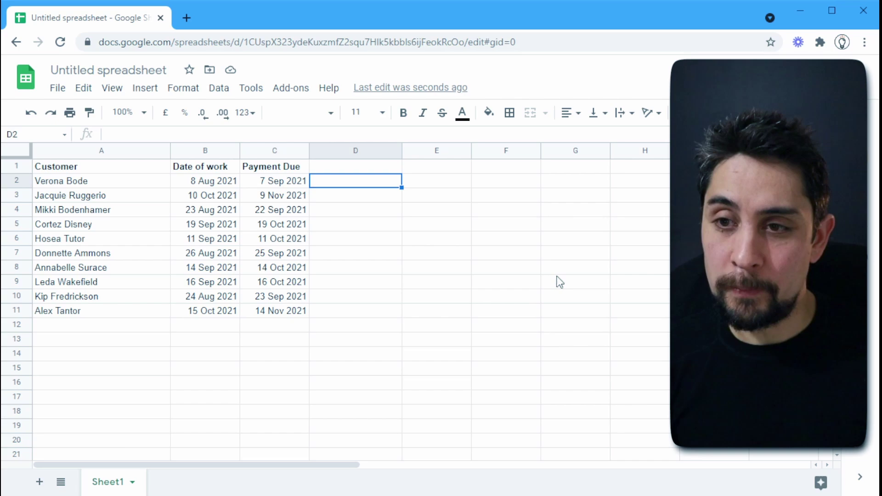
key("Left")
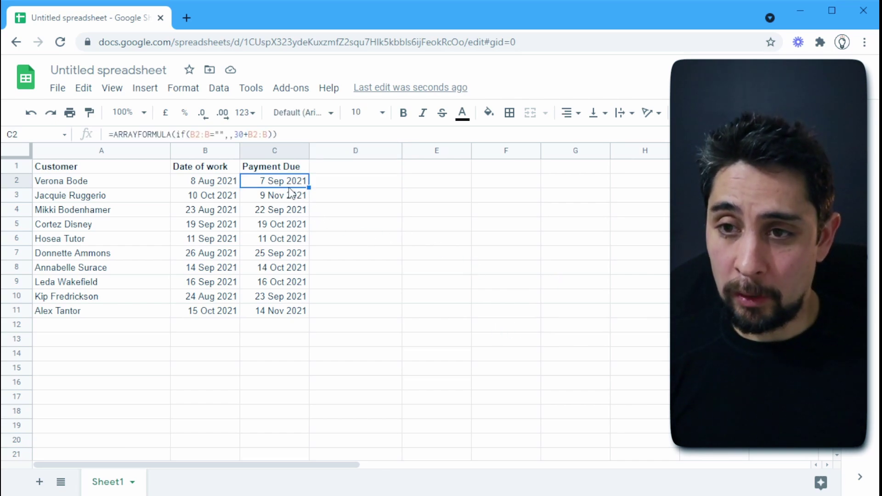
Start a conditional formatting rule on C2 with custom formula =C2<today()
left_click(191, 98)
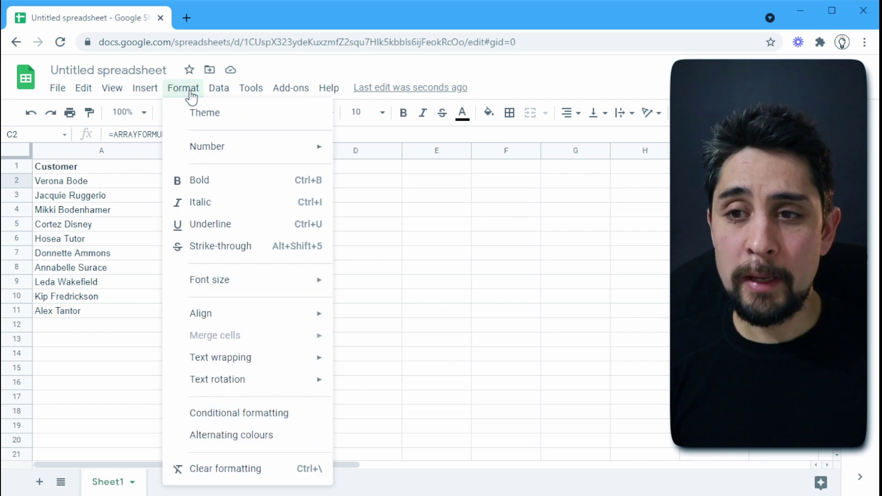
left_click(225, 413)
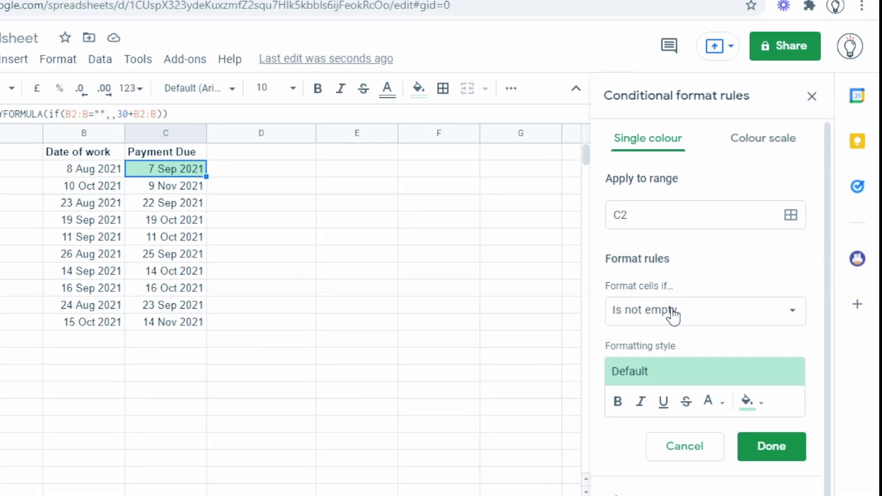
left_click(673, 314)
scroll(672, 313, "down", 3)
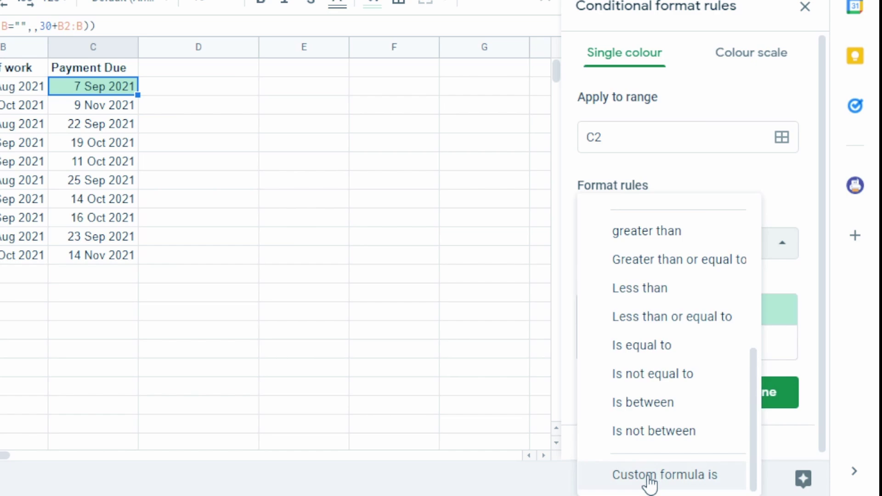
left_click(656, 476)
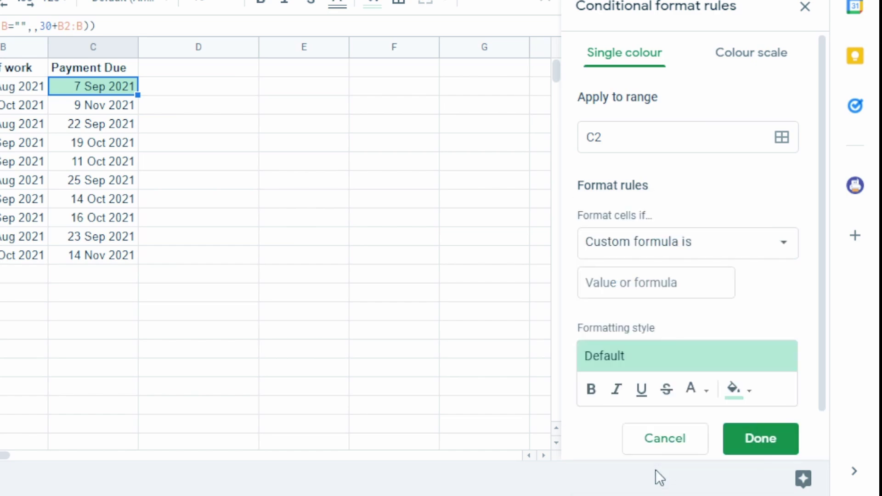
type("=C")
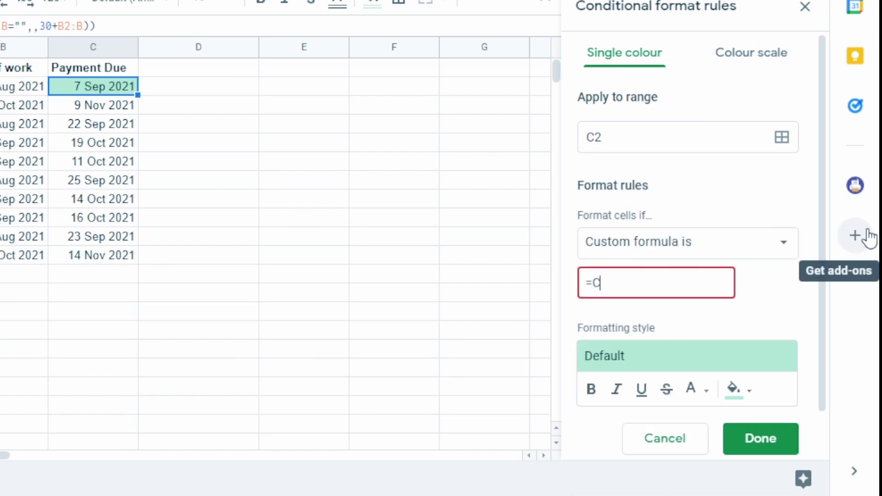
type("2<today()")
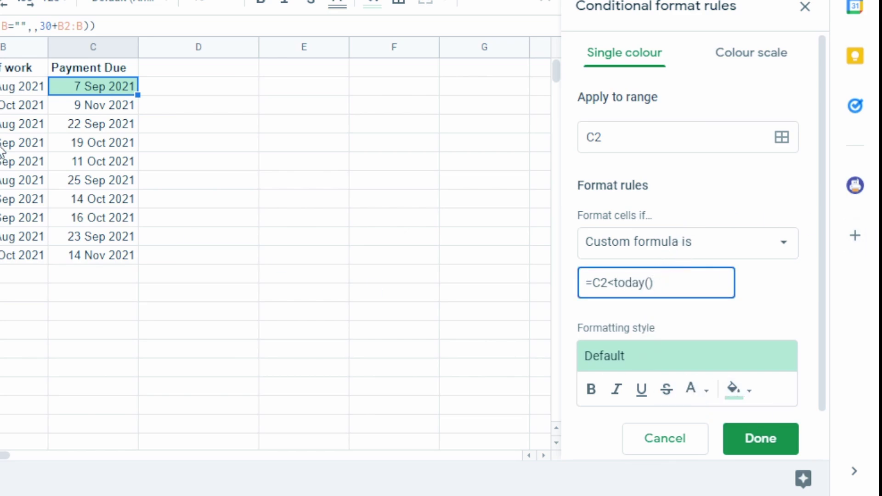
Set the rule's fill colour to light pink
left_click(740, 393)
left_click(693, 391)
left_click(693, 391)
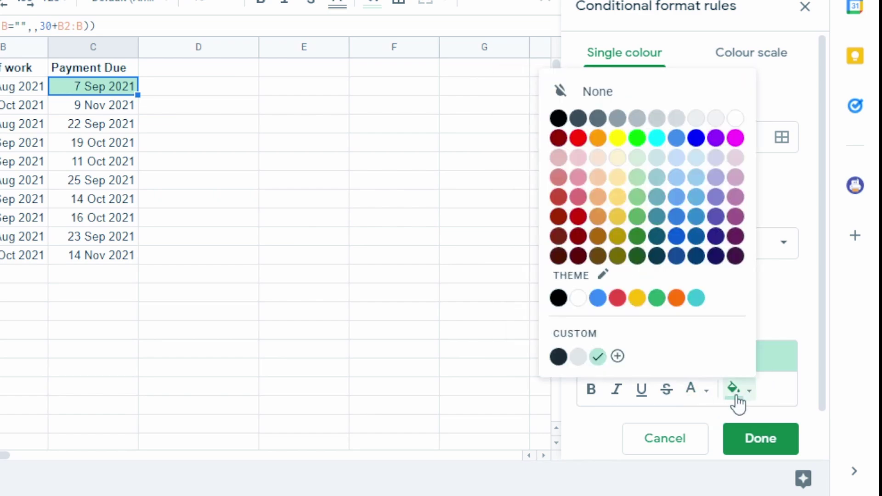
left_click(736, 391)
left_click(578, 178)
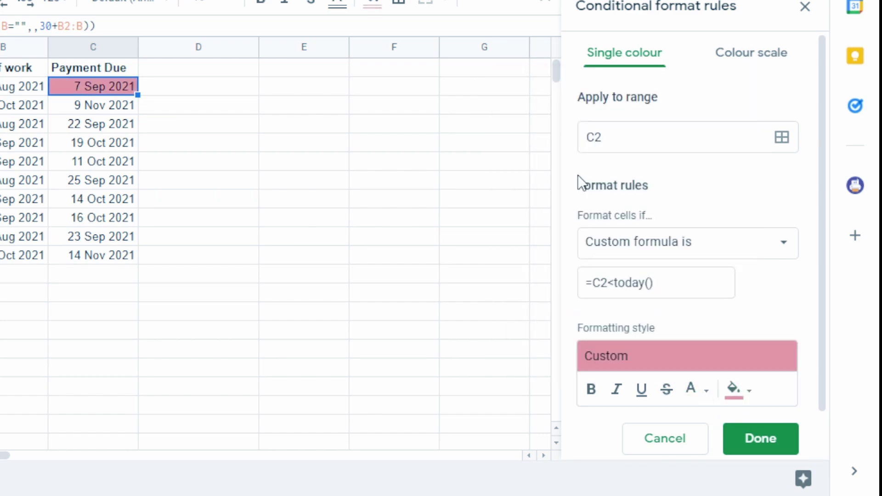
left_click(684, 296)
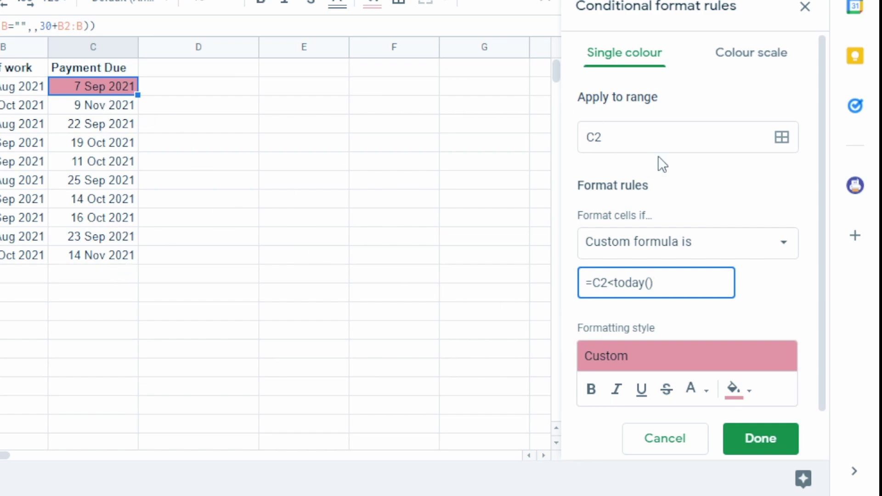
Change the rule's range from C2 to C2:C
left_click(646, 138)
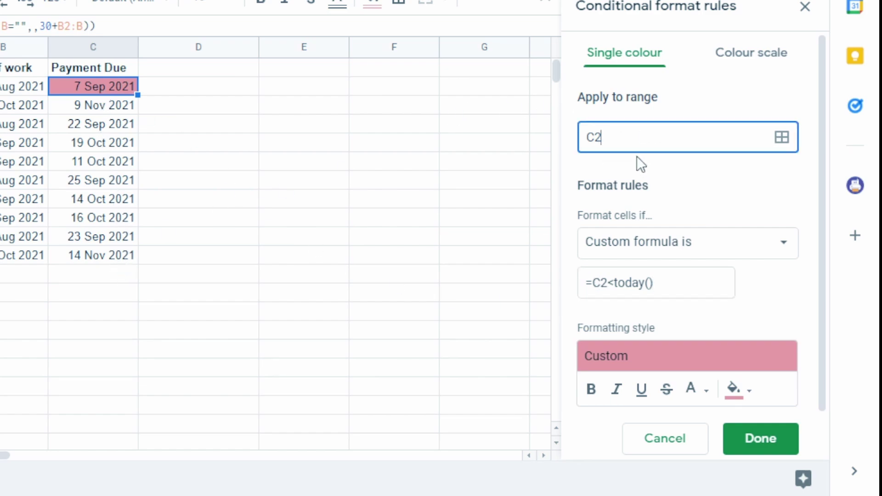
type(":C")
left_click(665, 278)
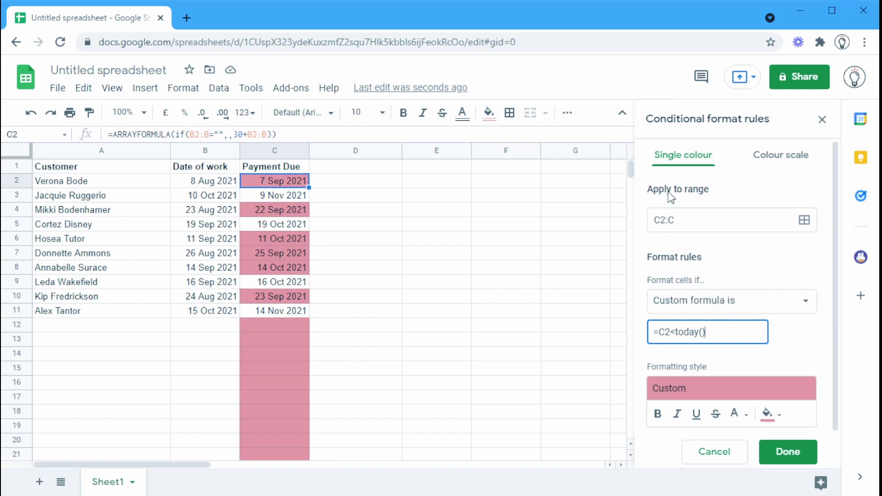
Set the rule range to A2:C and lock the formula to =$C2<today()
left_click(660, 221)
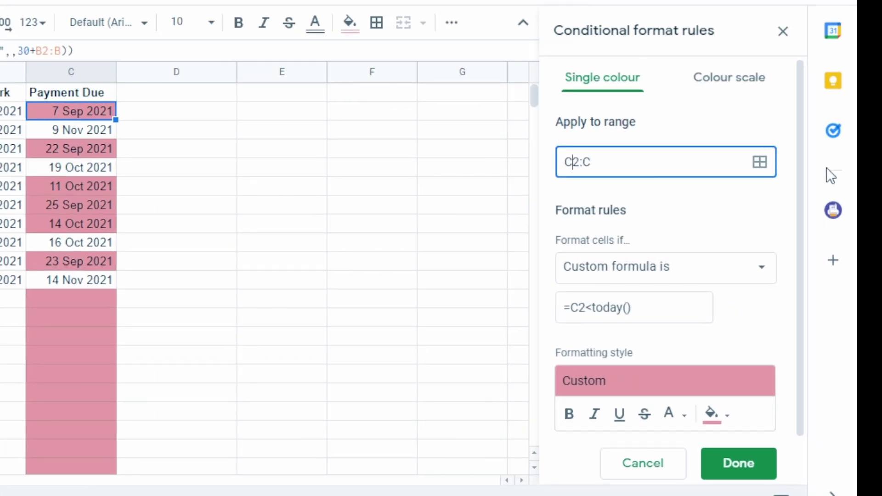
key("BackSpace")
type("A")
left_click(577, 304)
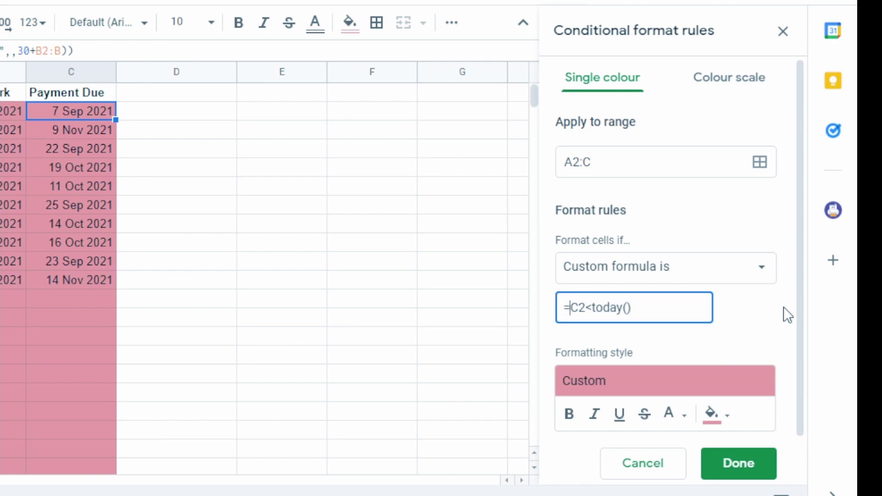
type("$")
left_click(670, 308)
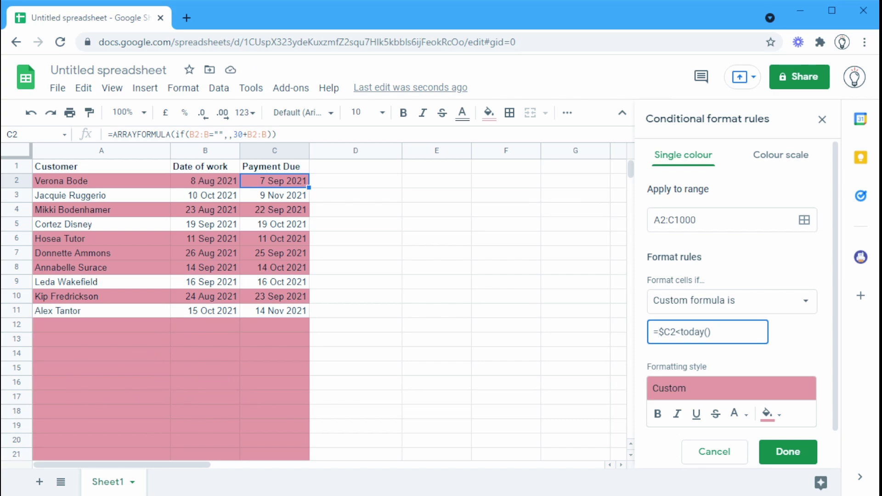
Change the rule's formula to =and($C2<today(),$C2<>"")
left_click(711, 342)
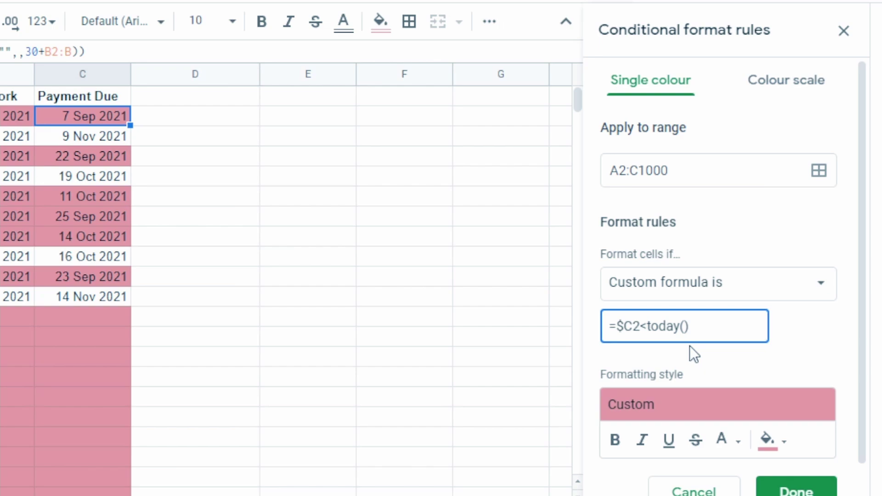
type("and($C2<today()")
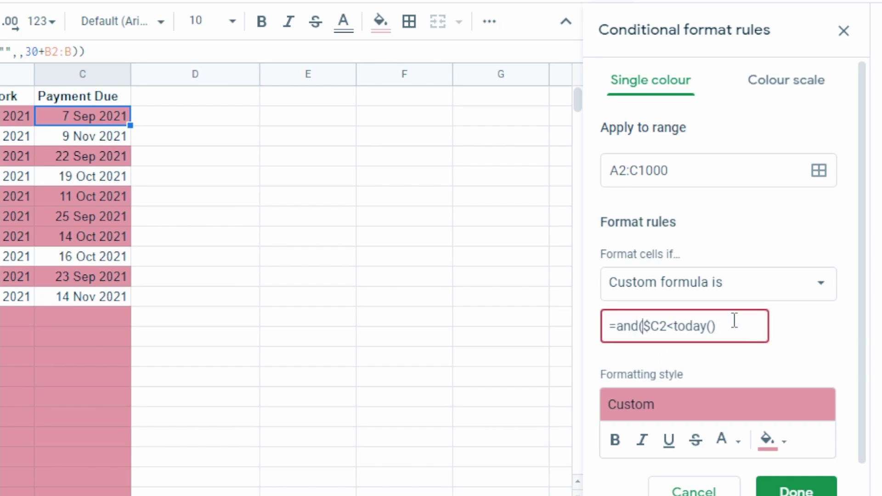
type(",")
type("$C2")
type("<>\"\")")
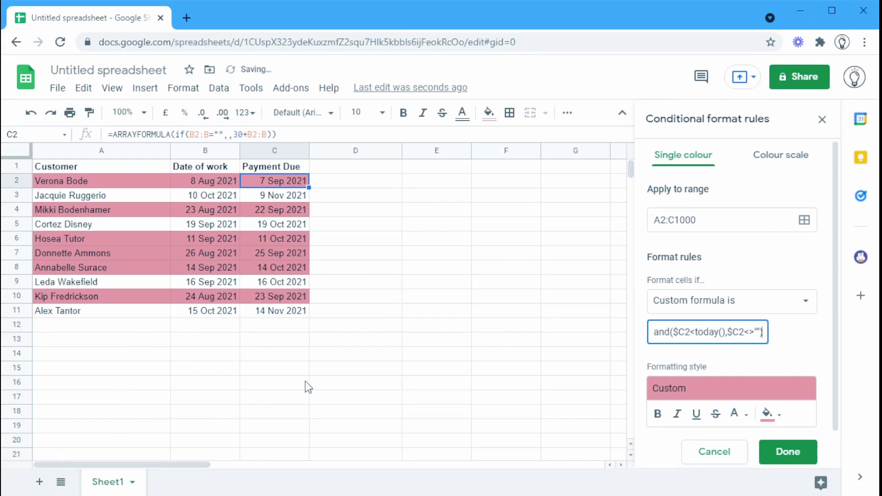
Save the overdue-row conditional formatting rule so it joins the sheet's rules list
left_click(787, 452)
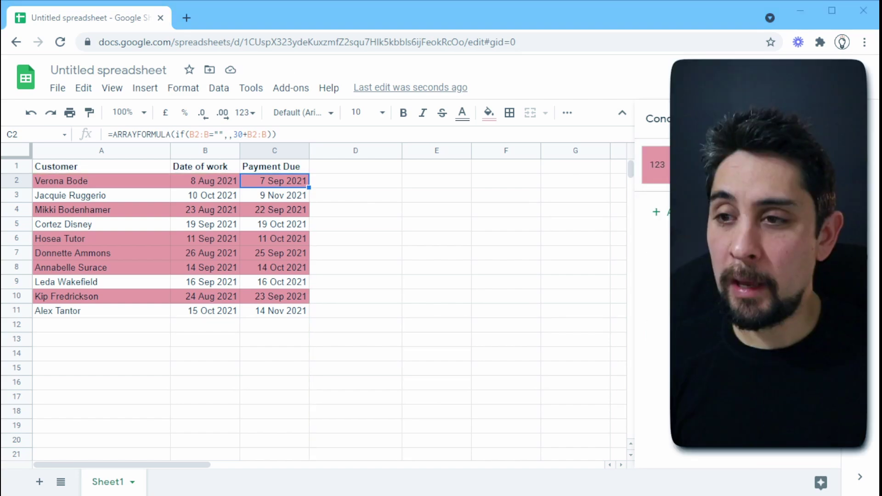